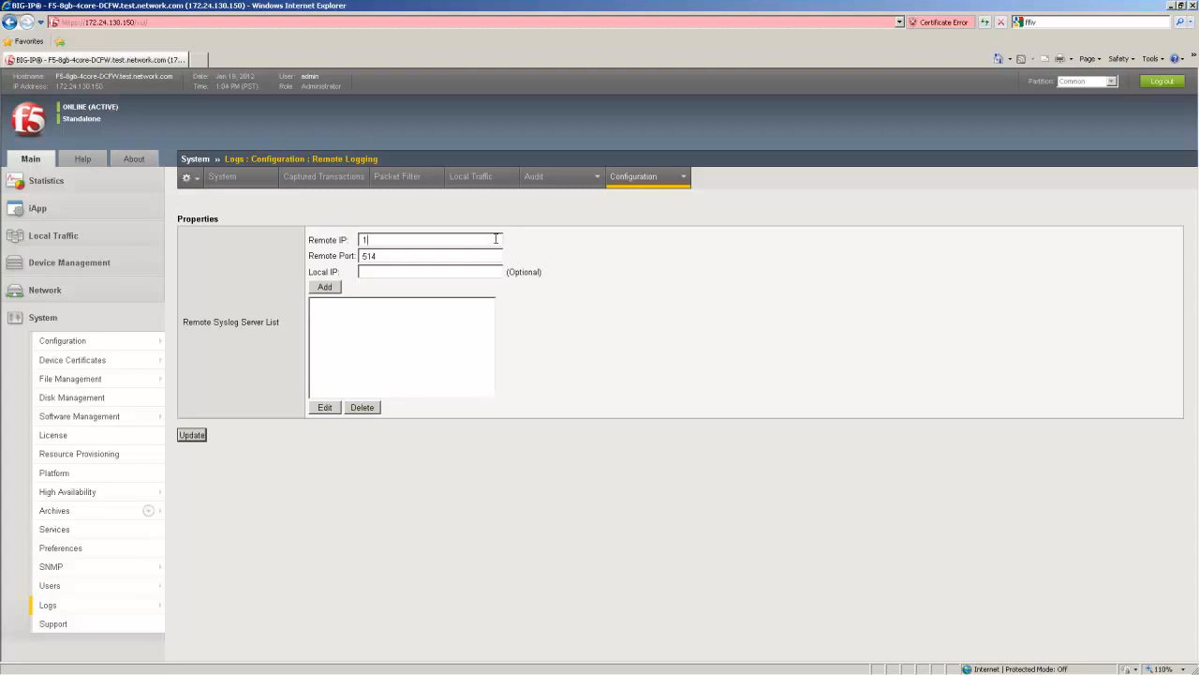
# Step: Add remote syslog server 1.1.1.1 on port 514 and update the Remote Logging settings
pyautogui.write('.1.')
pyautogui.press('Tab')
pyautogui.press('Tab')
pyautogui.click(325, 287)
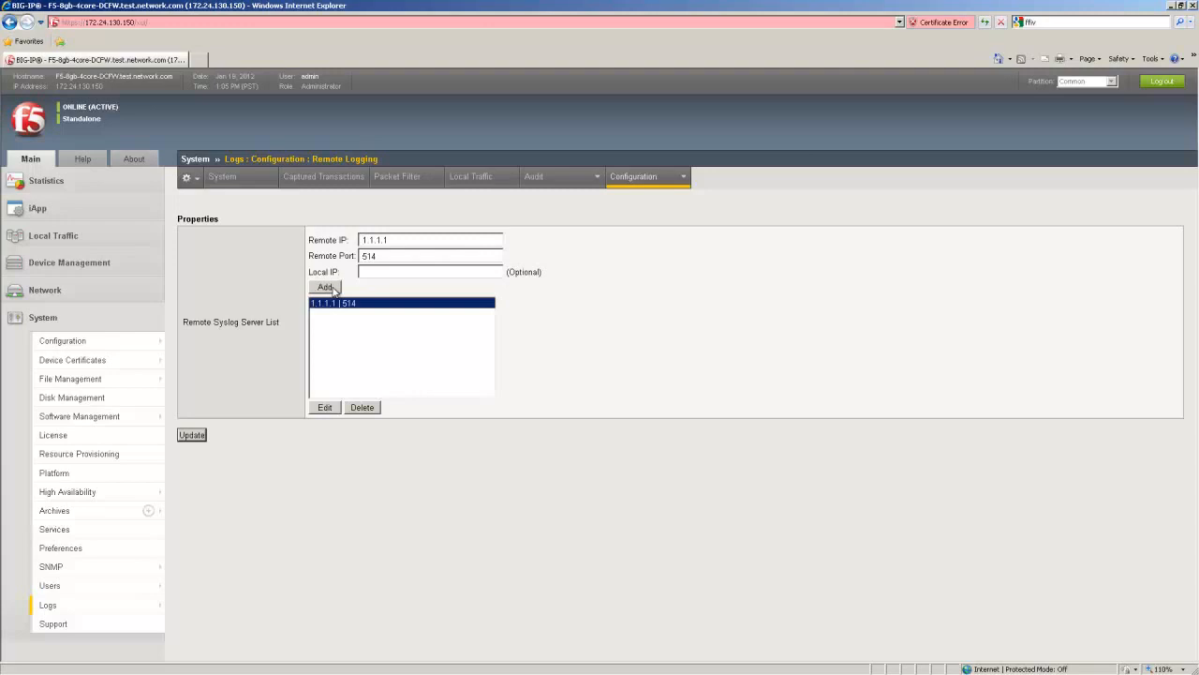
pyautogui.click(191, 436)
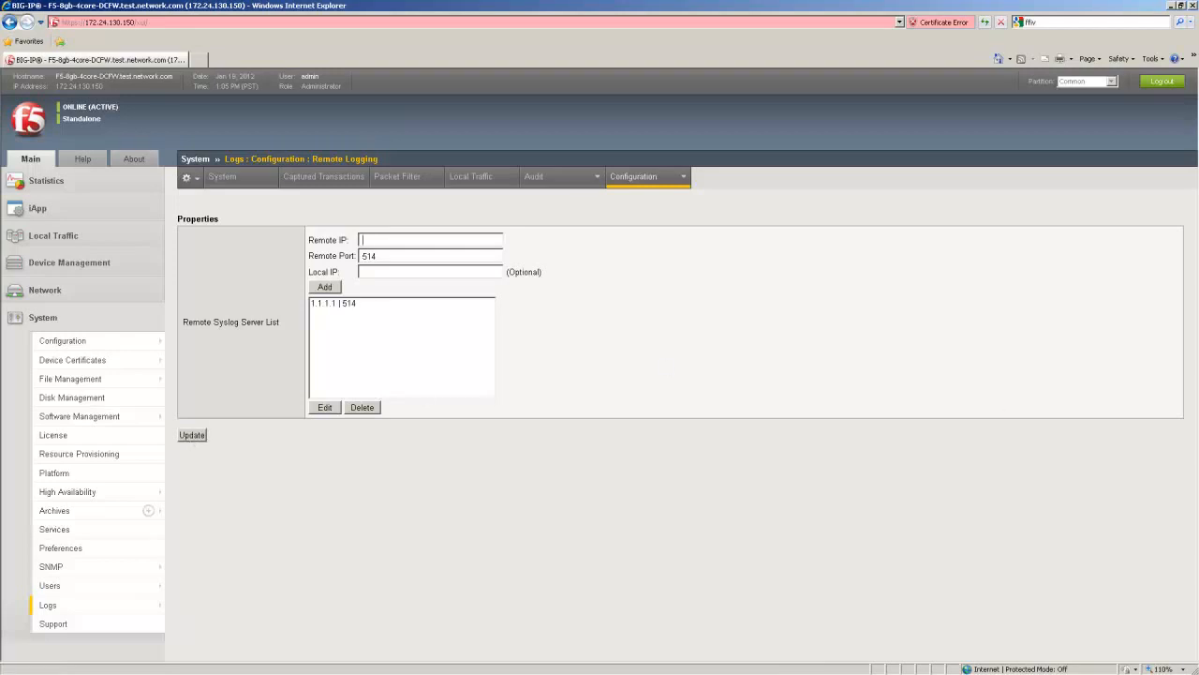
# Step: Log in to the BIG-IP SSH session as root with the account password
pyautogui.hotkey('alt', 'Tab')
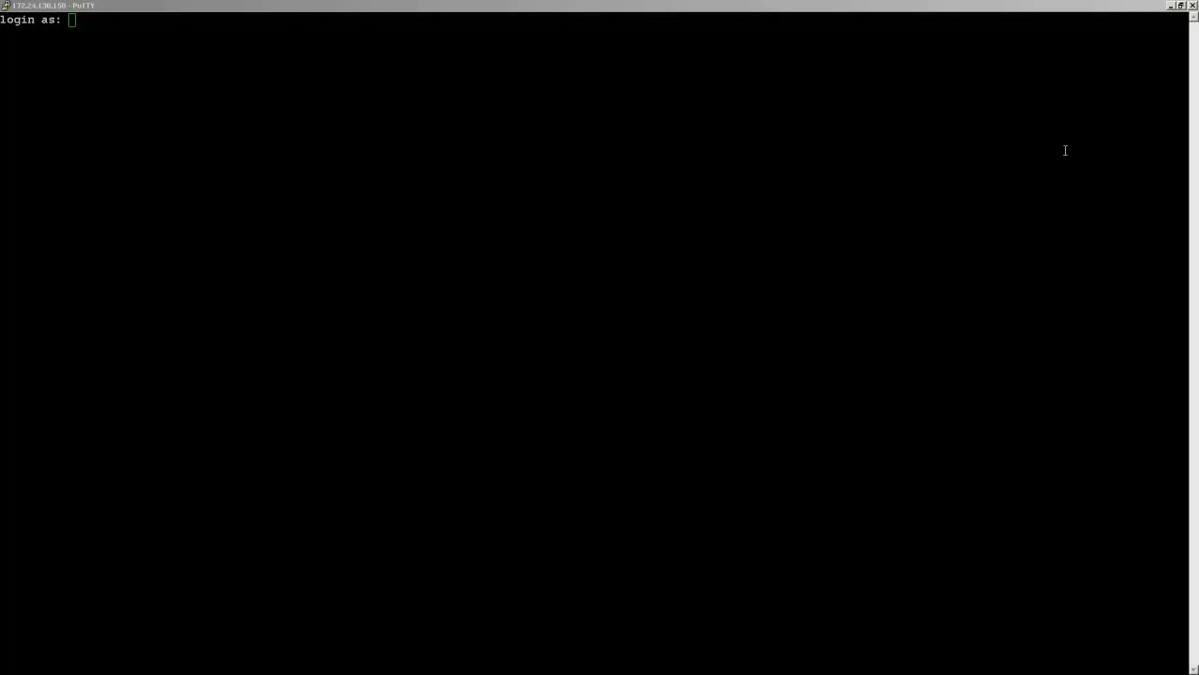
pyautogui.click(819, 11)
pyautogui.press('Return')
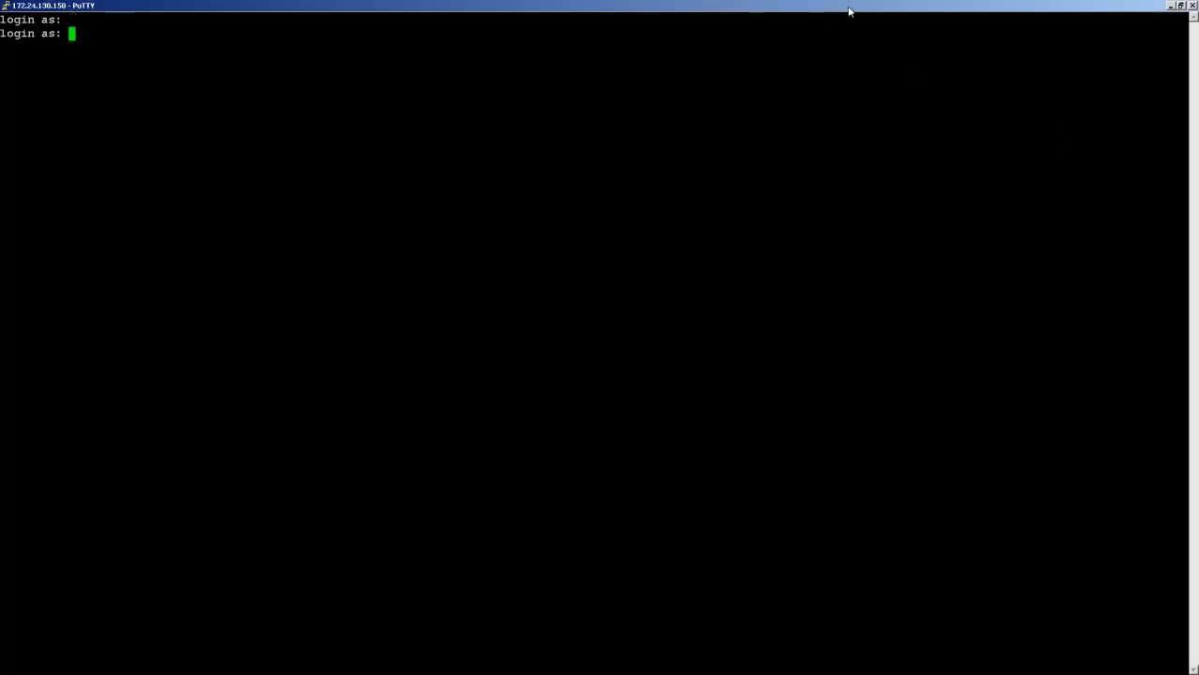
pyautogui.write('root')
pyautogui.press('Return')
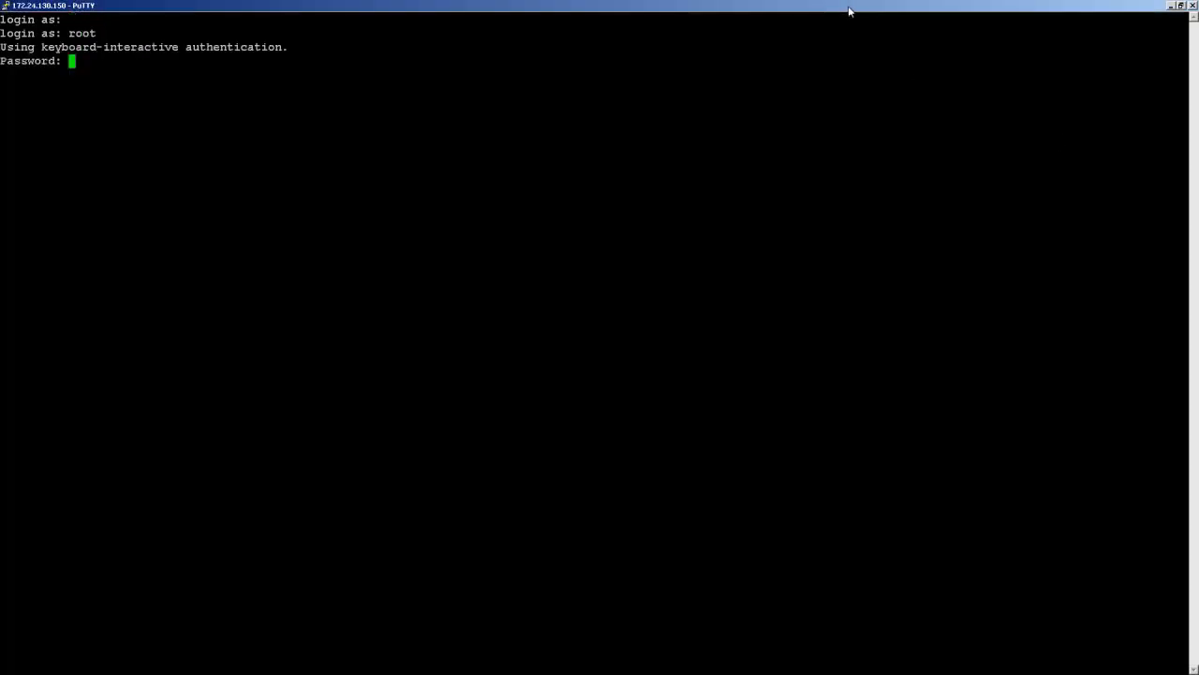
pyautogui.press('Return')
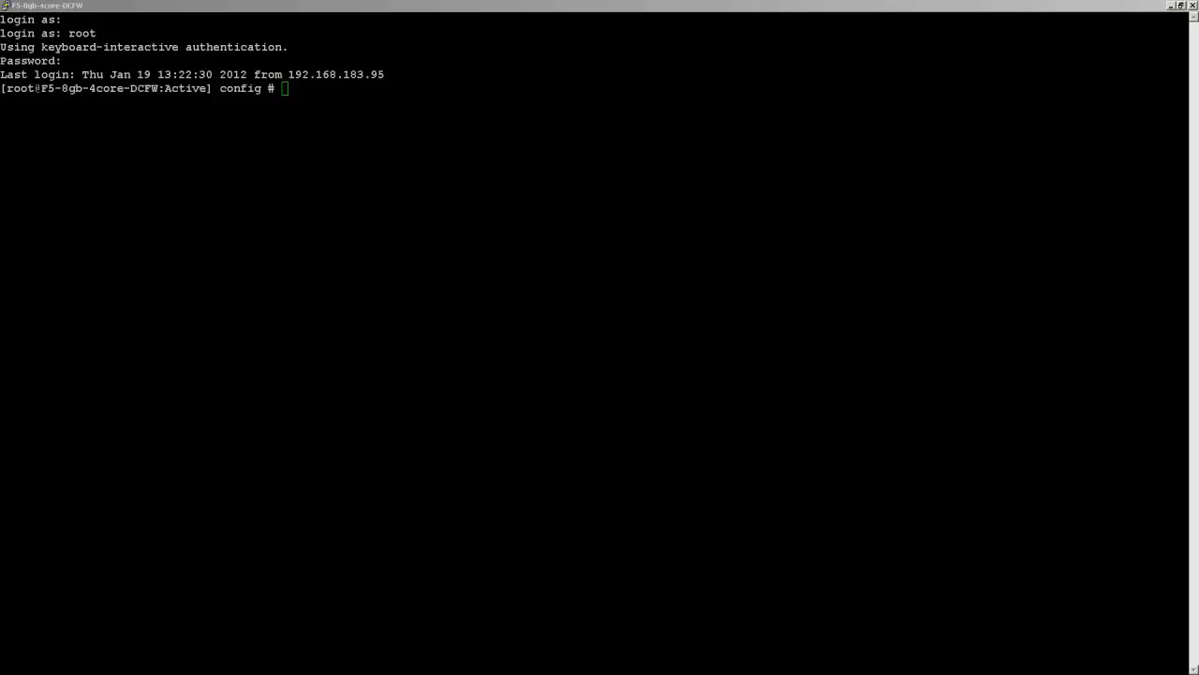
# Step: Run 'tmsh modify sys db tmm.lognonsessionpackets value enable' and clear the screen
pyautogui.rightClick(523, 95)
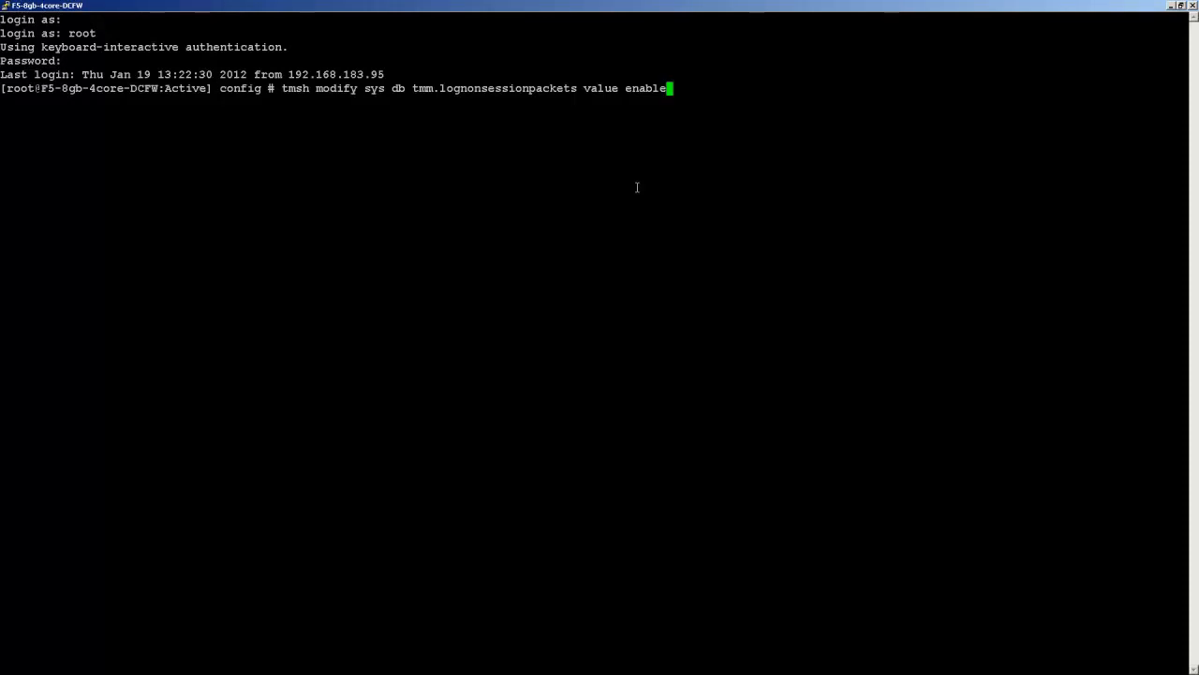
pyautogui.press('Return')
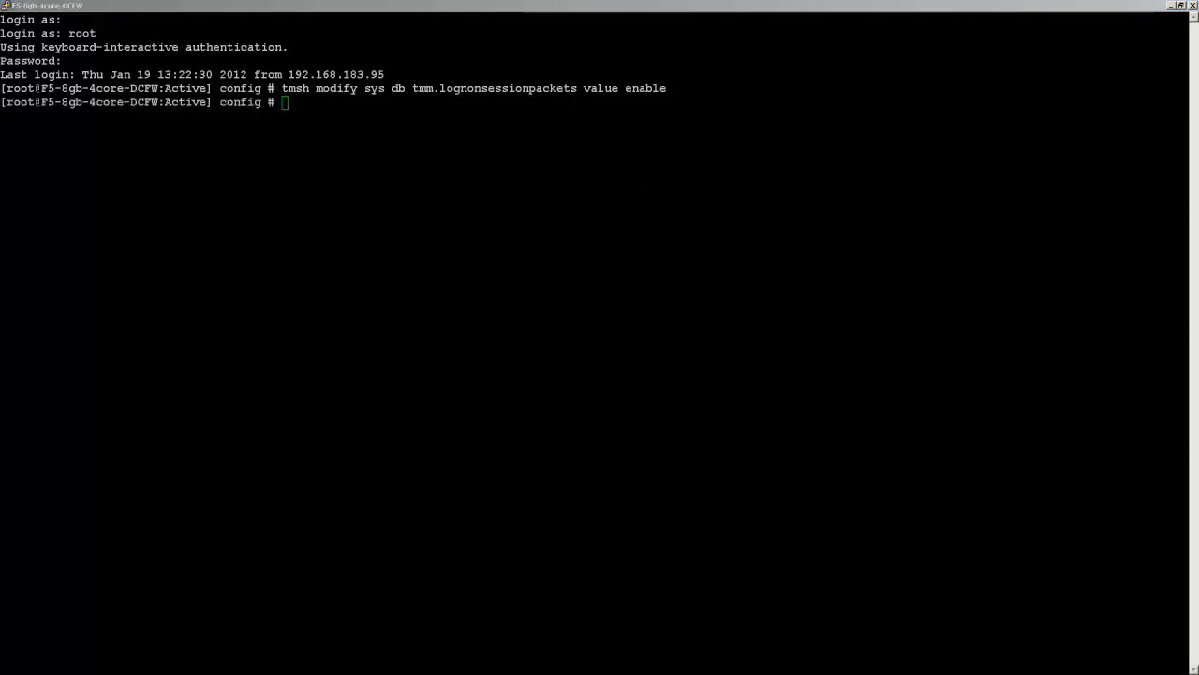
pyautogui.hotkey('ctrl', 'l')
# Step: View /var/log/ICSA with more, then quit the pager and clear the screen
pyautogui.write('more /var/log/ICSA')
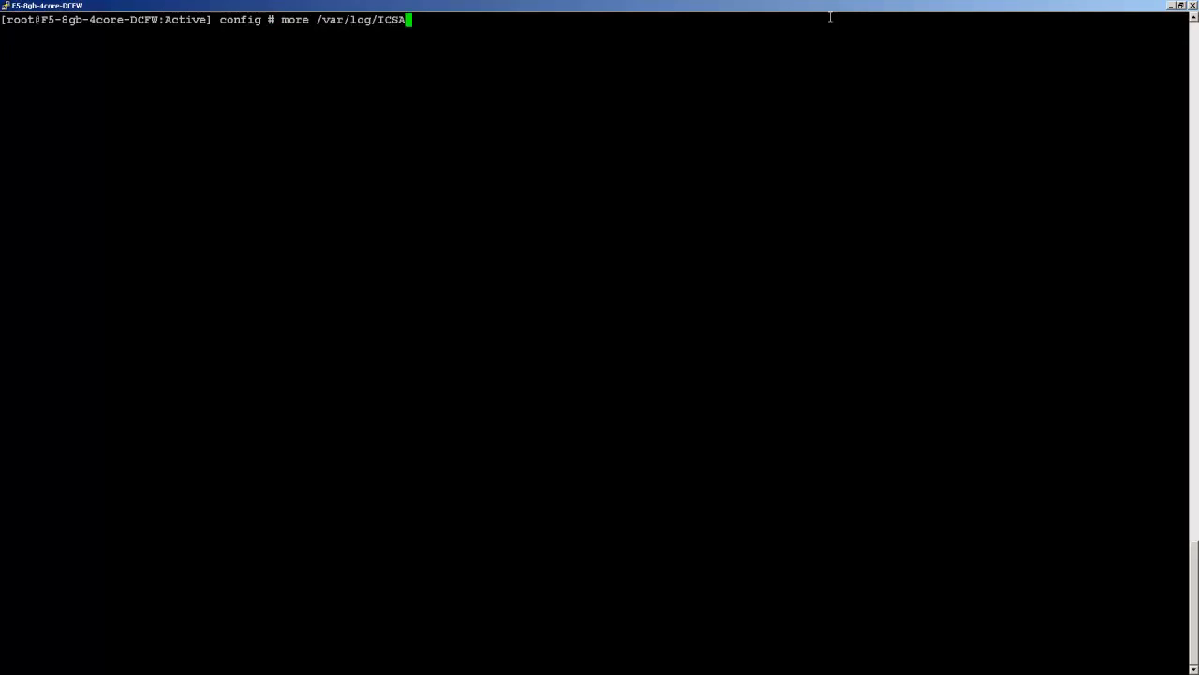
pyautogui.press('Return')
pyautogui.press('q')
pyautogui.hotkey('ctrl', 'l')
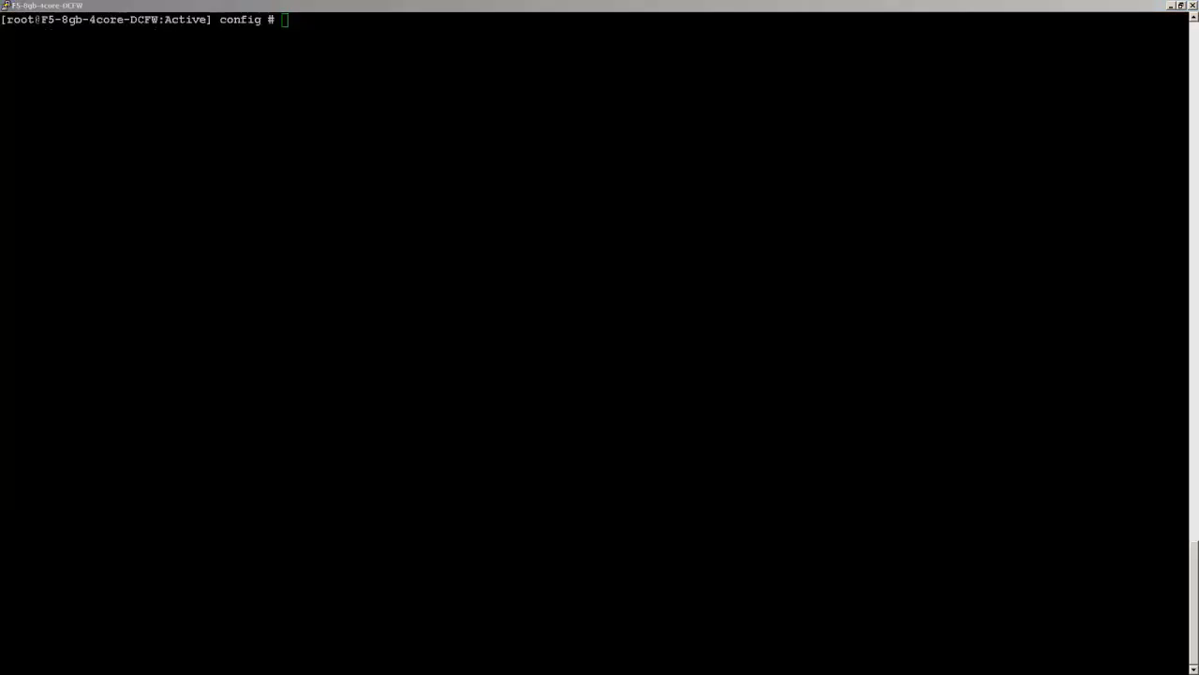
# Step: Enable icsa.forceadminpacketlogging via tmsh and paste 'tmsh modify sys syslog iso-date enabled' unrun
pyautogui.click(999, 5)
pyautogui.rightClick(947, 41)
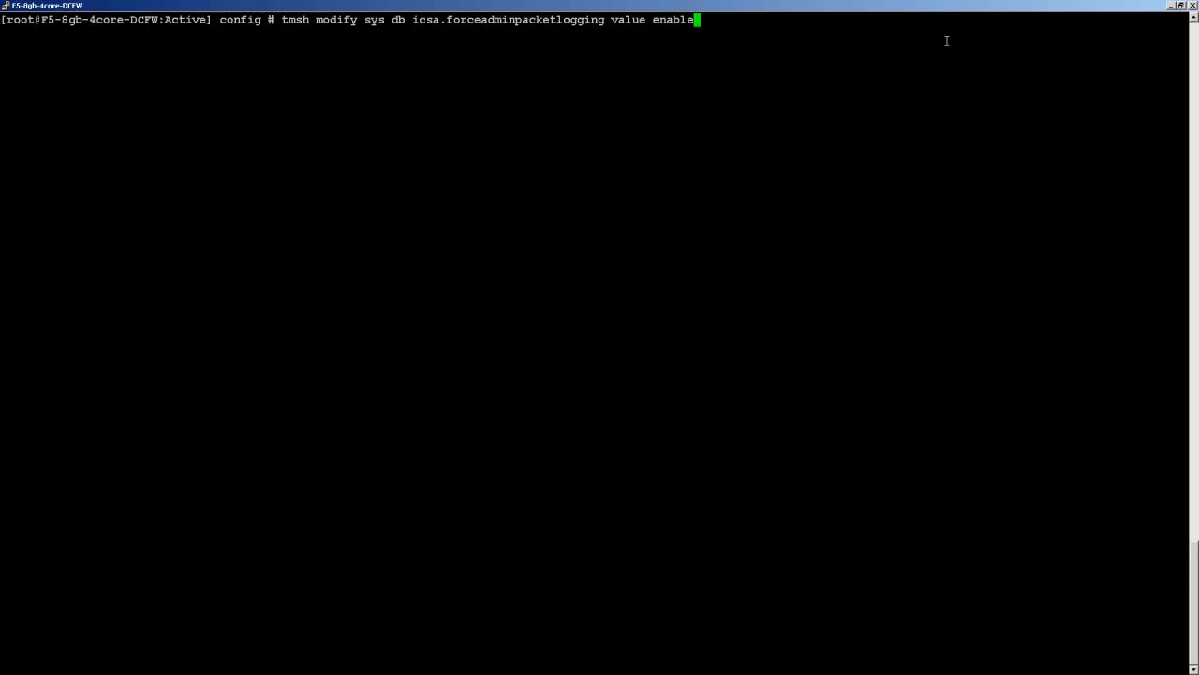
pyautogui.press('Return')
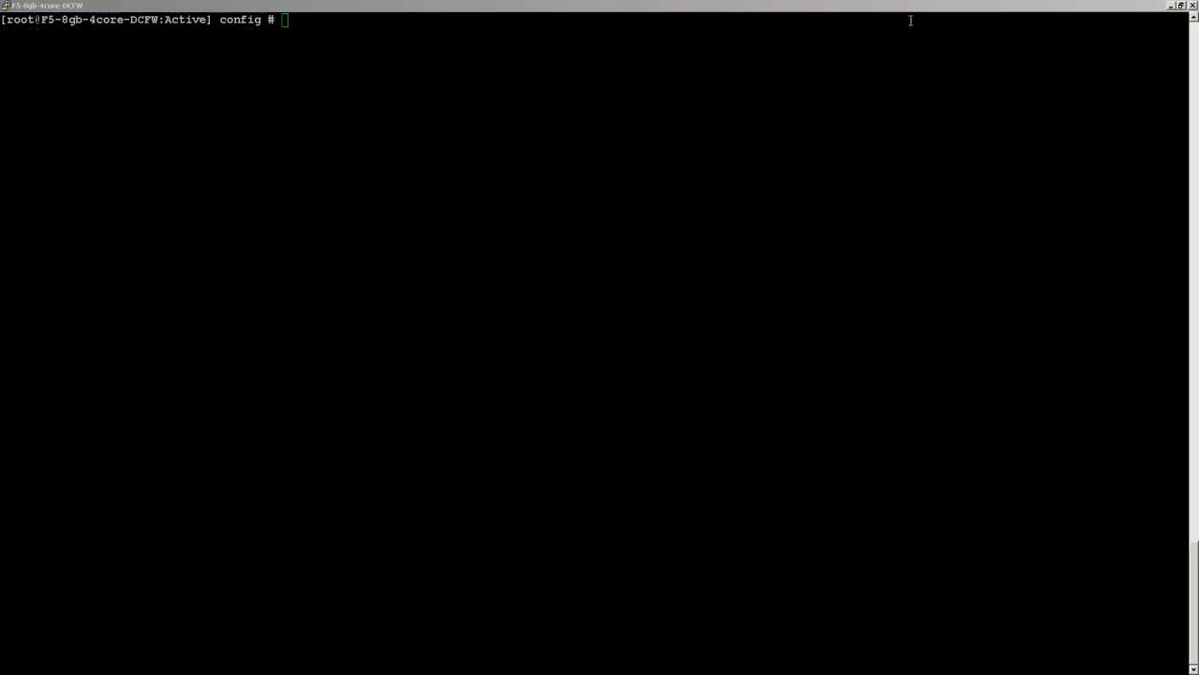
pyautogui.click(906, 21)
pyautogui.rightClick(898, 37)
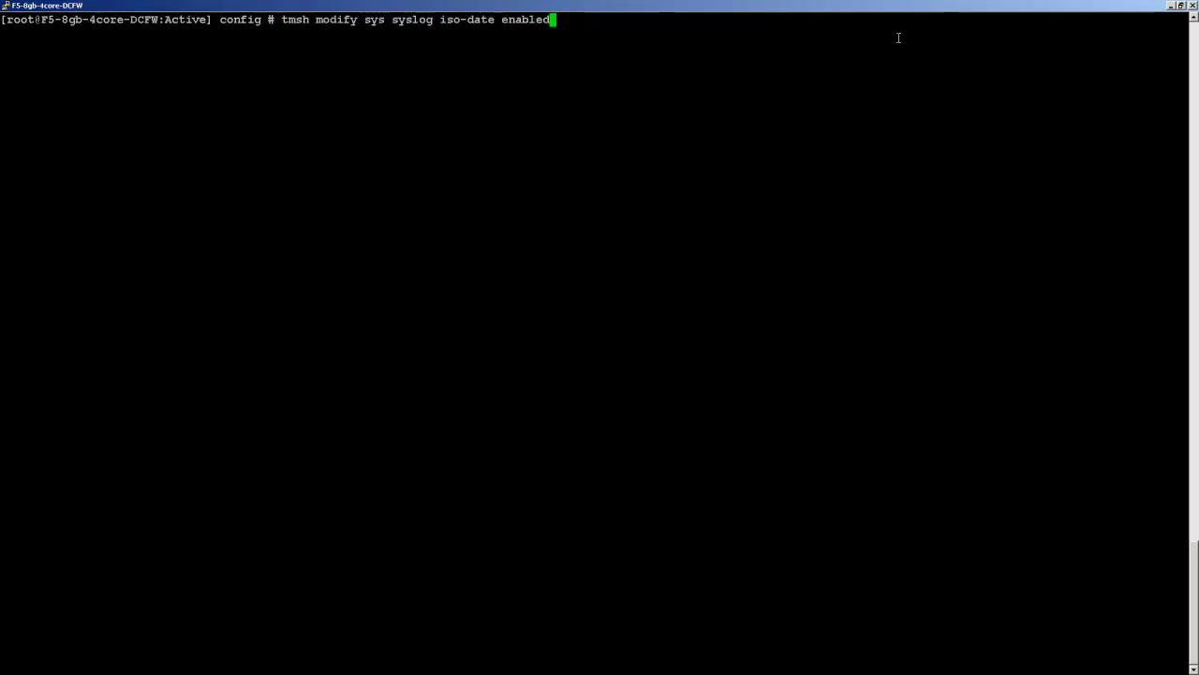
# Step: Run the syslog iso-date command, then rerun head and tail on /var/log/ICSA
pyautogui.press('Return')
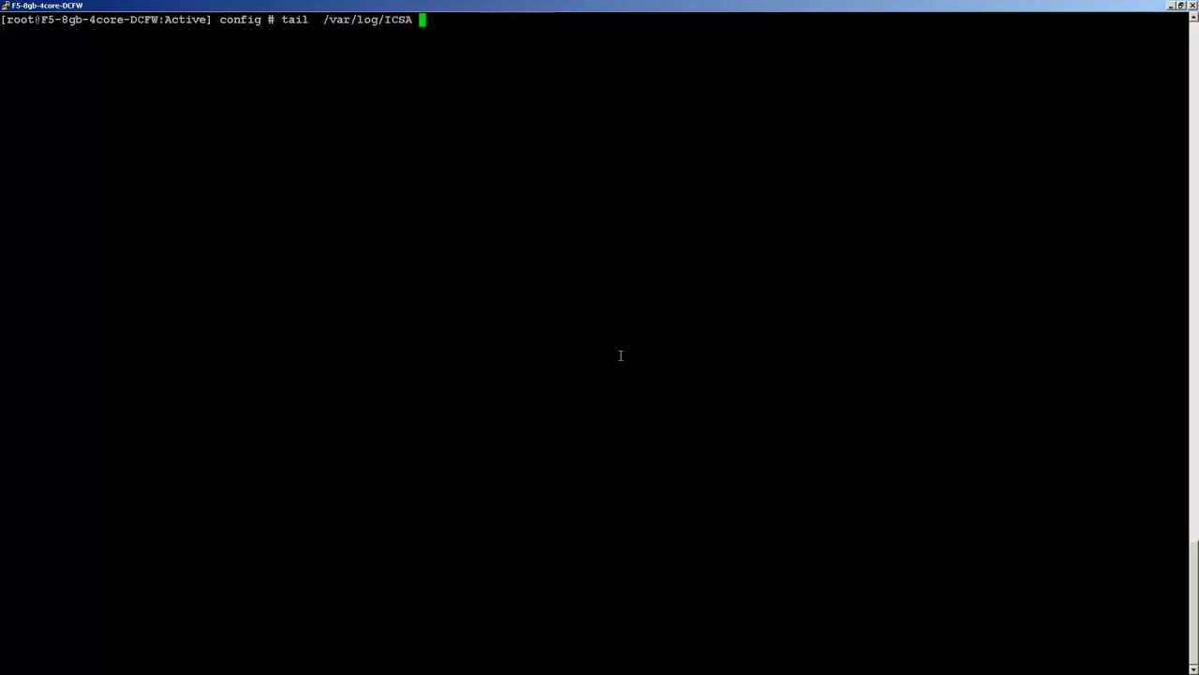
pyautogui.press('Up')
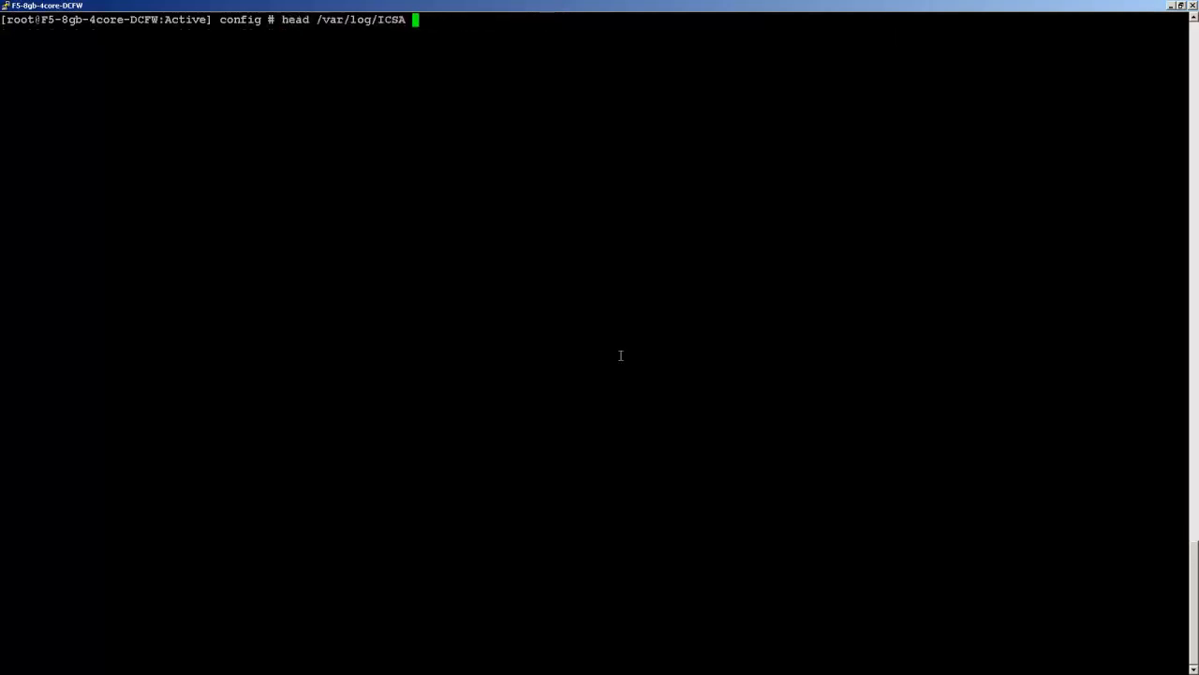
pyautogui.press('Return')
pyautogui.press('Up')
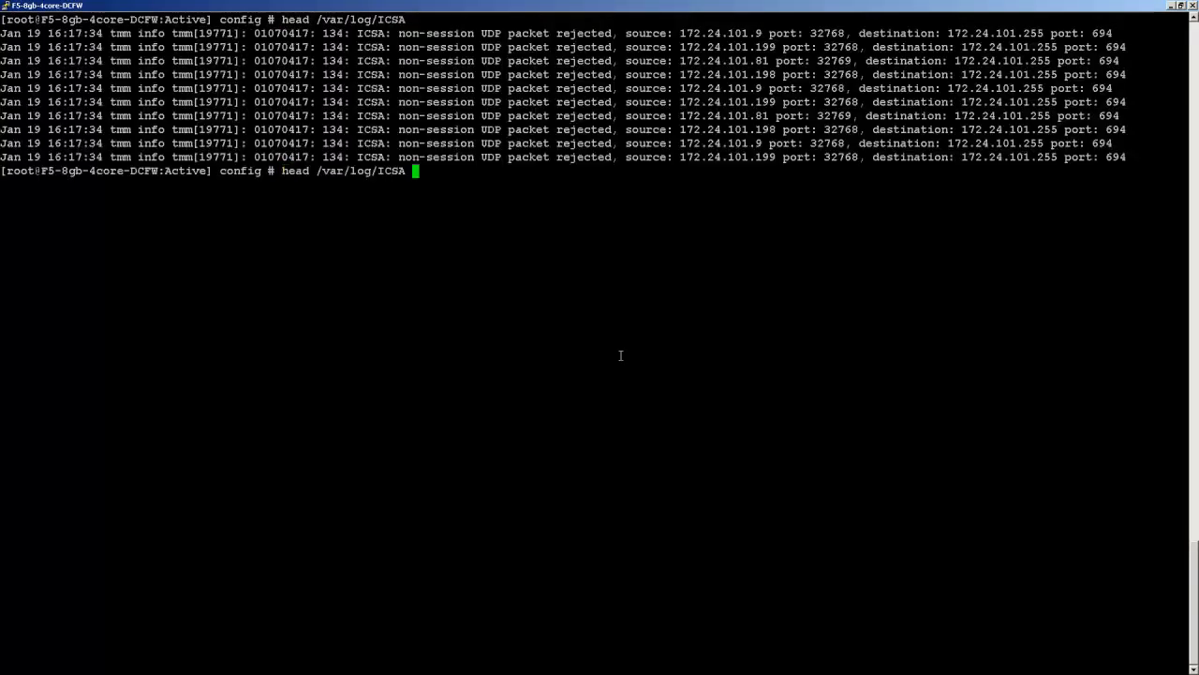
pyautogui.press('Up')
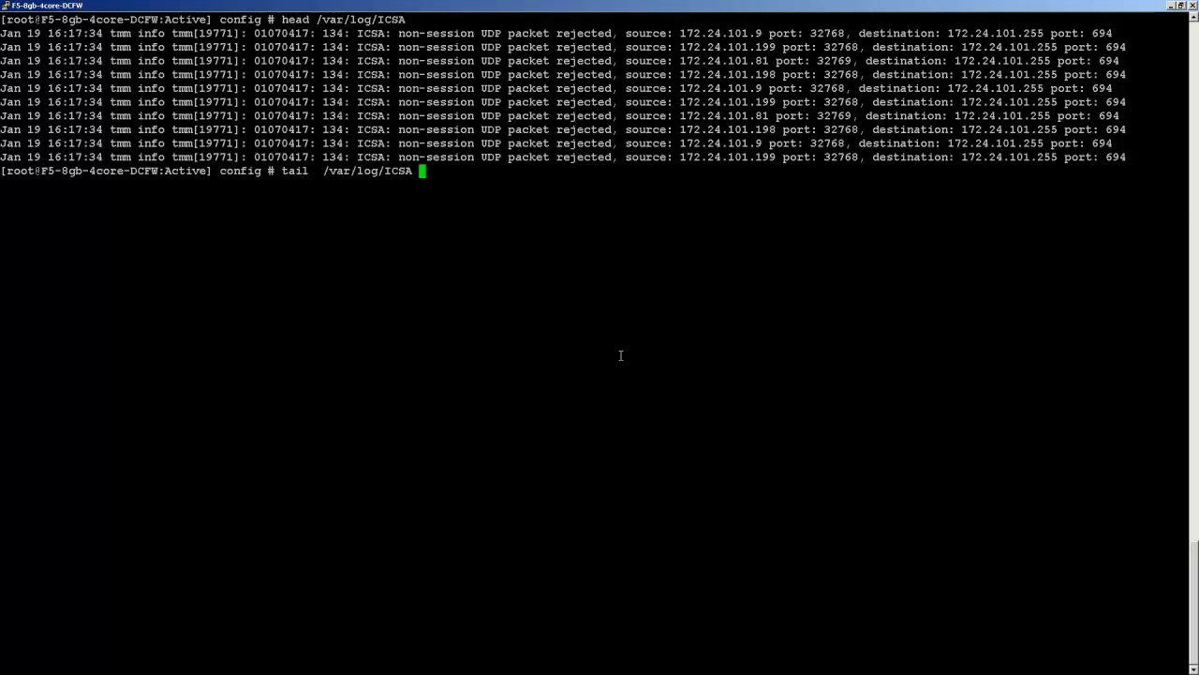
pyautogui.press('Return')
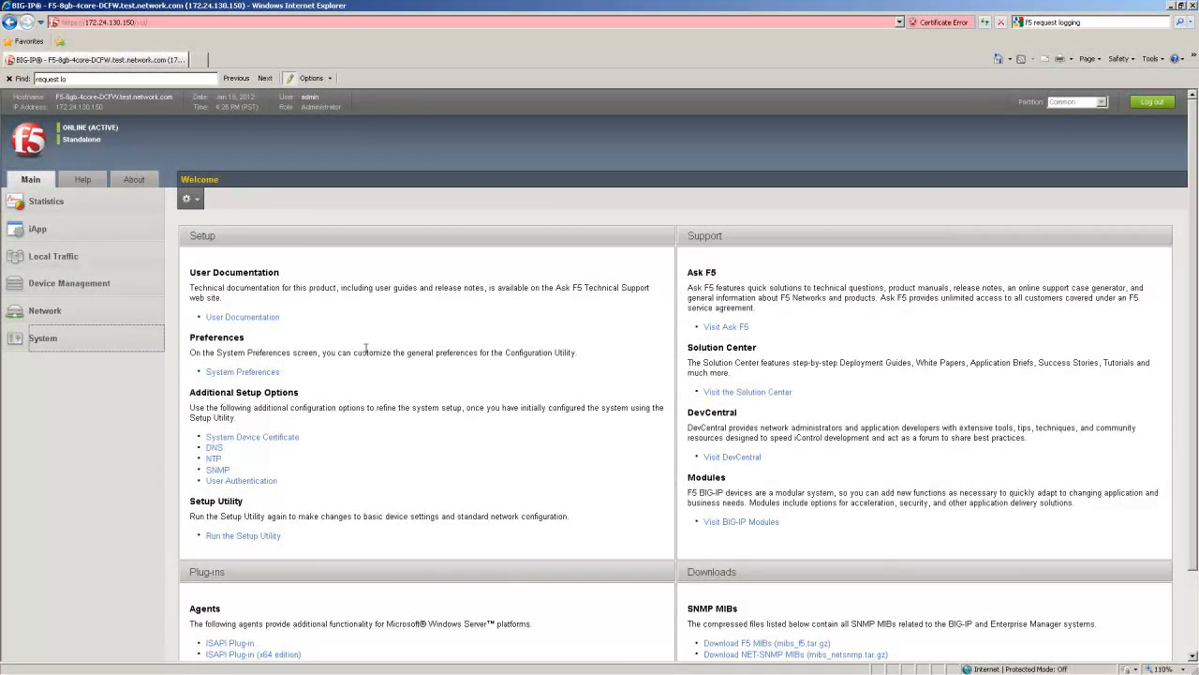
# Step: Create an SNMP v2c trap destination 1.1.1.2, community public, port 161
pyautogui.click(87, 349)
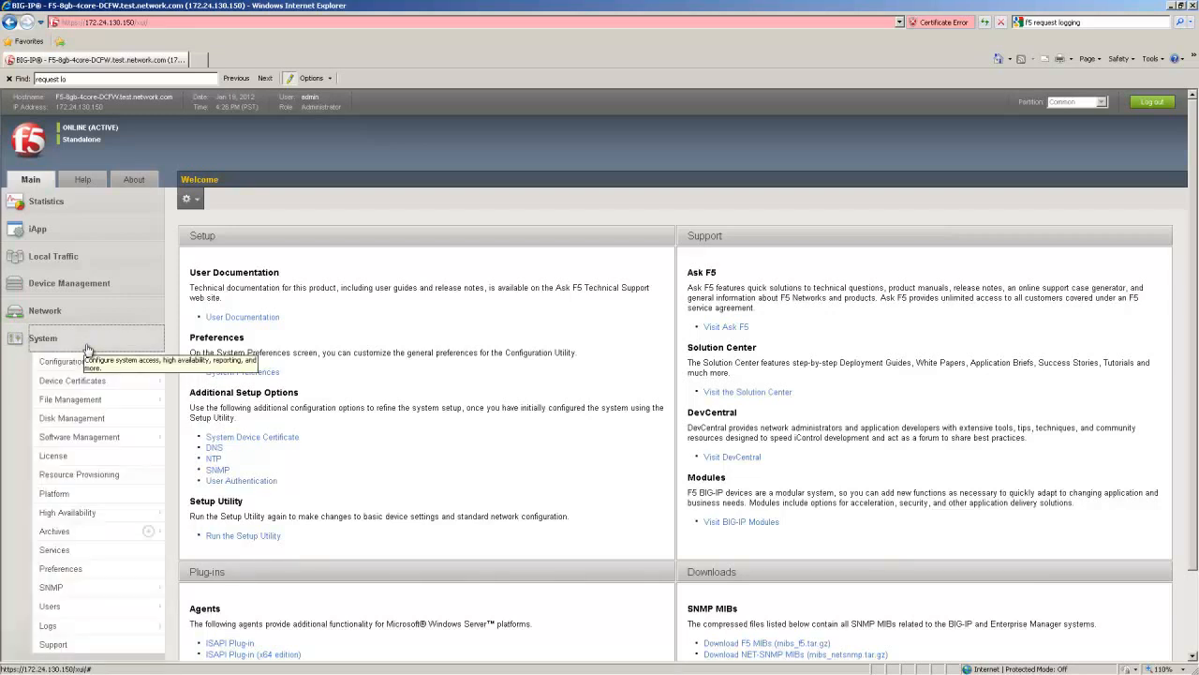
pyautogui.click(103, 589)
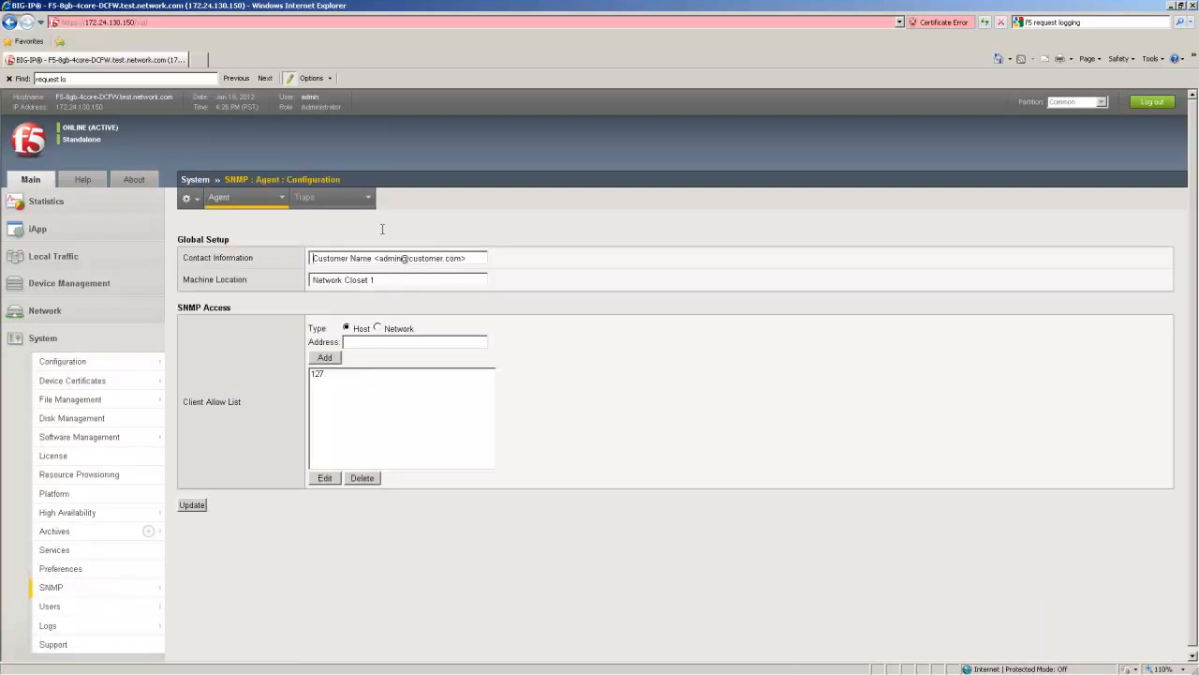
pyautogui.moveTo(349, 201)
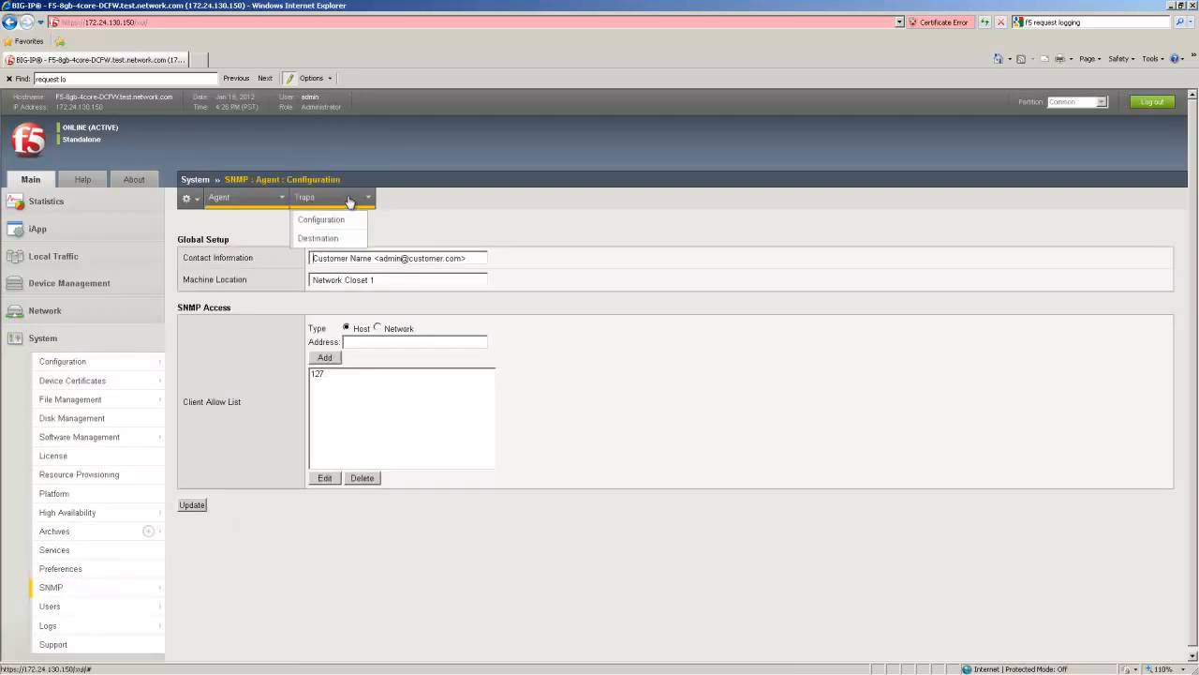
pyautogui.click(344, 239)
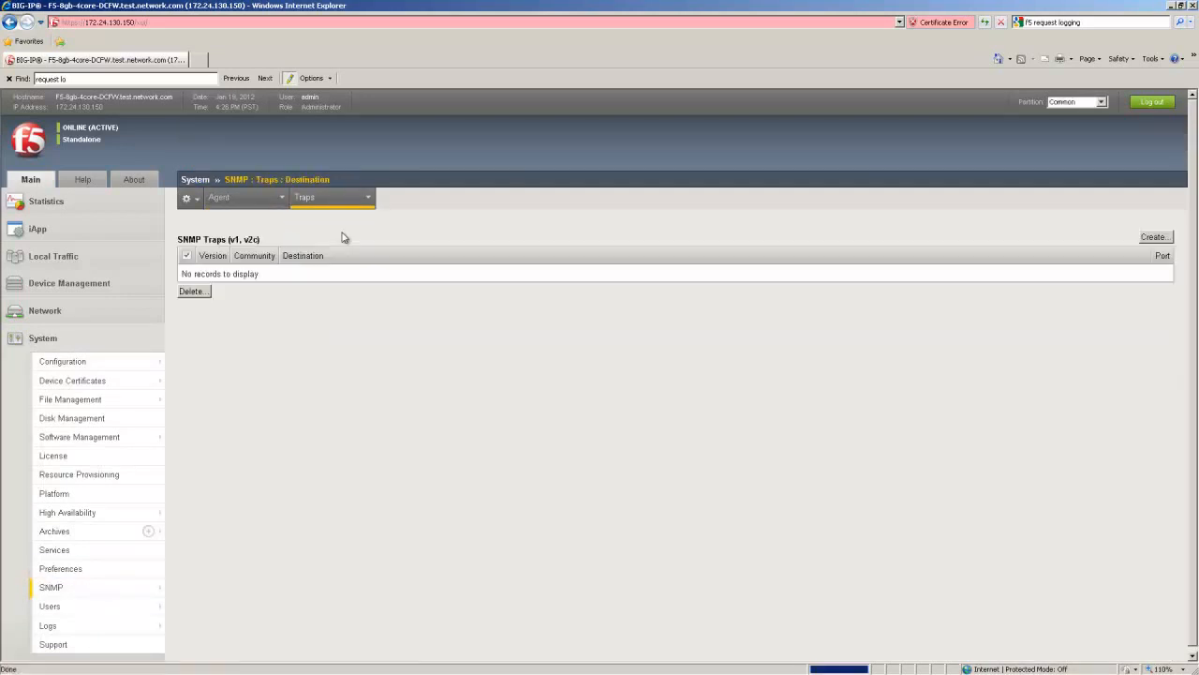
pyautogui.click(1163, 239)
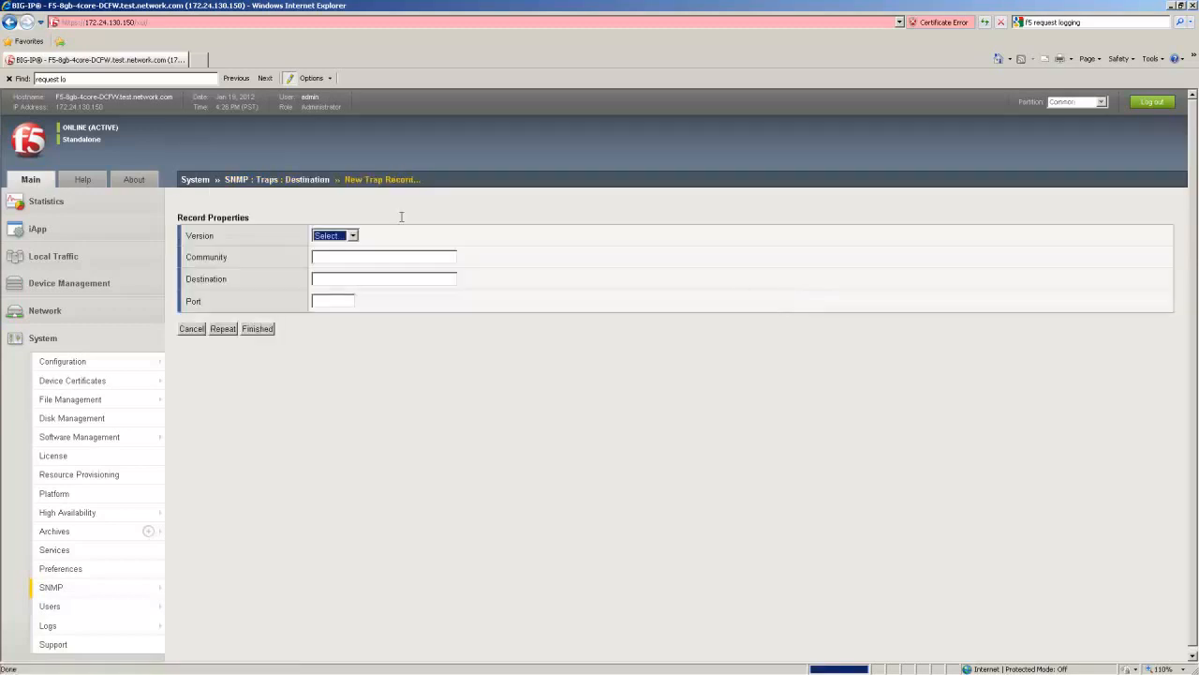
pyautogui.click(352, 236)
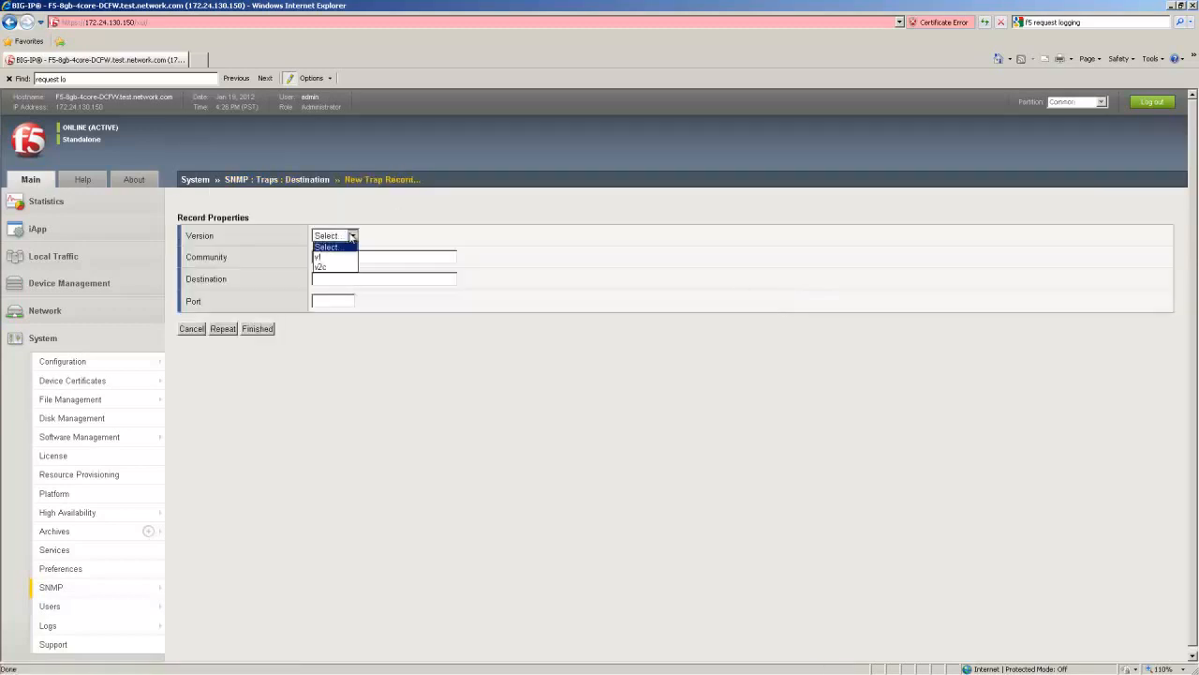
pyautogui.click(349, 267)
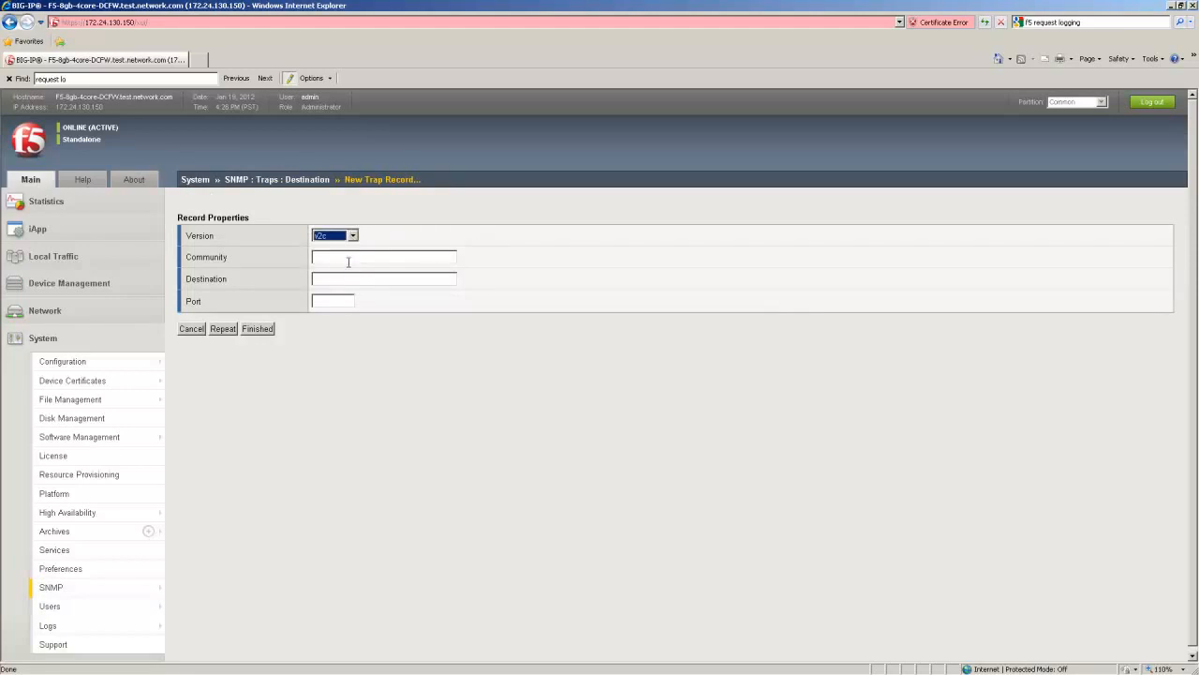
pyautogui.click(349, 257)
pyautogui.write('publi')
pyautogui.write('c')
pyautogui.write('1.1.1.2')
pyautogui.press('Tab')
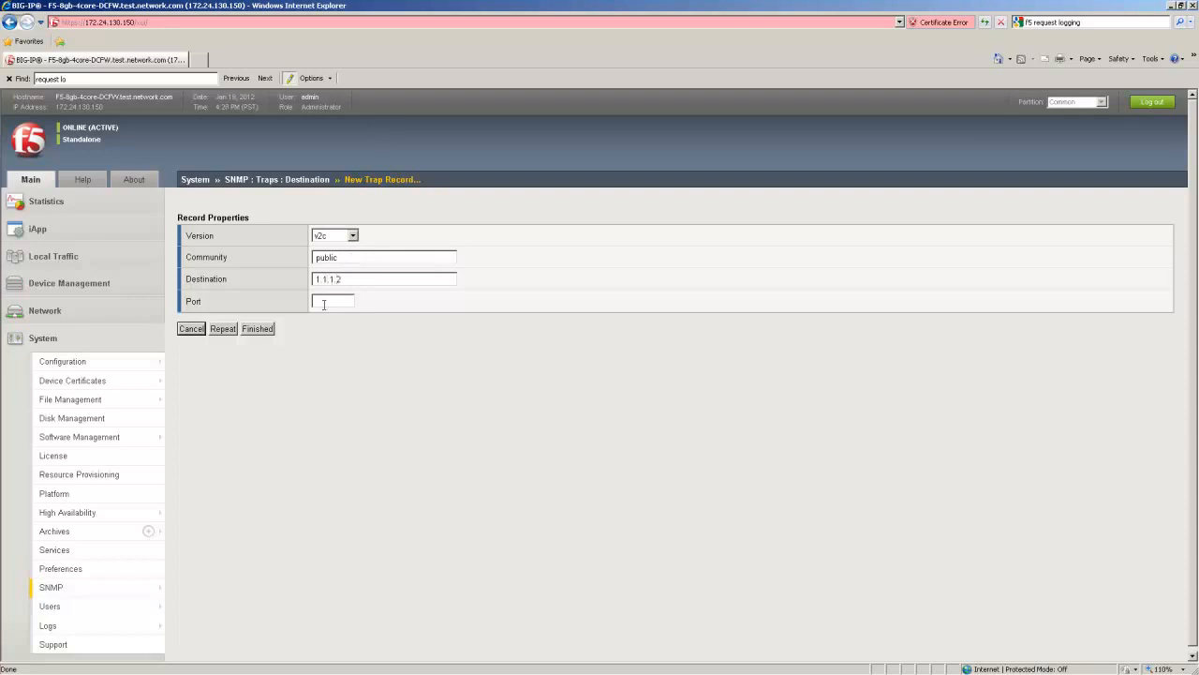
pyautogui.write('161')
pyautogui.click(258, 329)
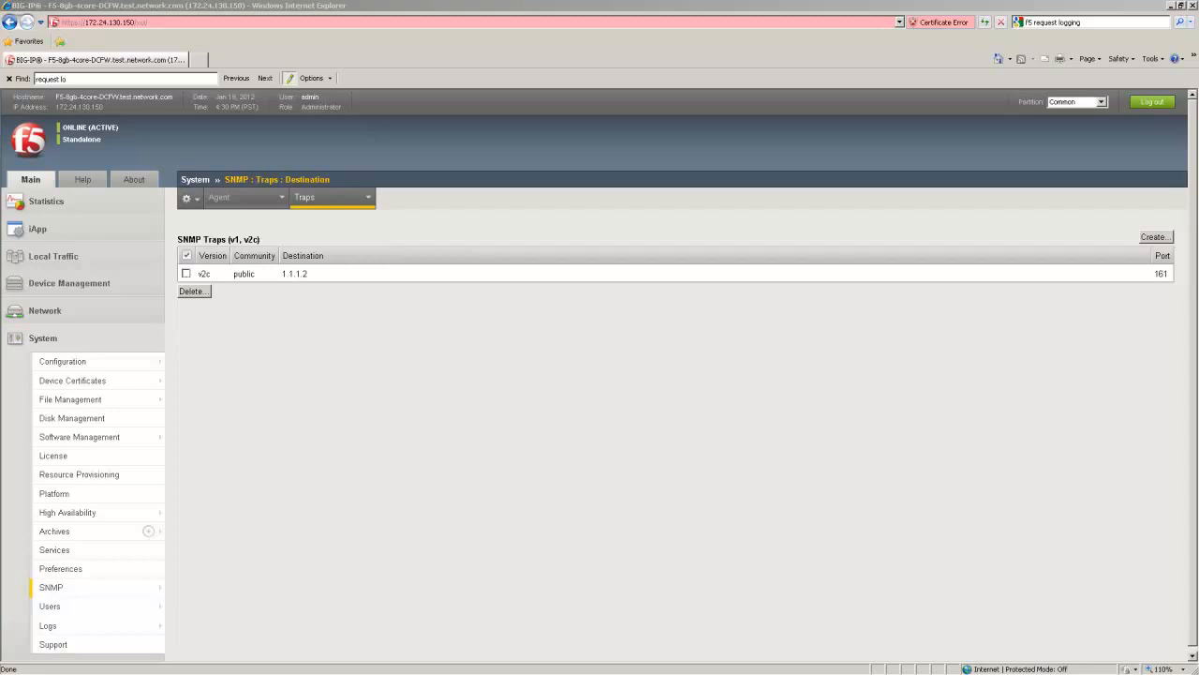
# Step: Enable Agent Authentication traps in SNMP Traps Configuration and update
pyautogui.moveTo(342, 199)
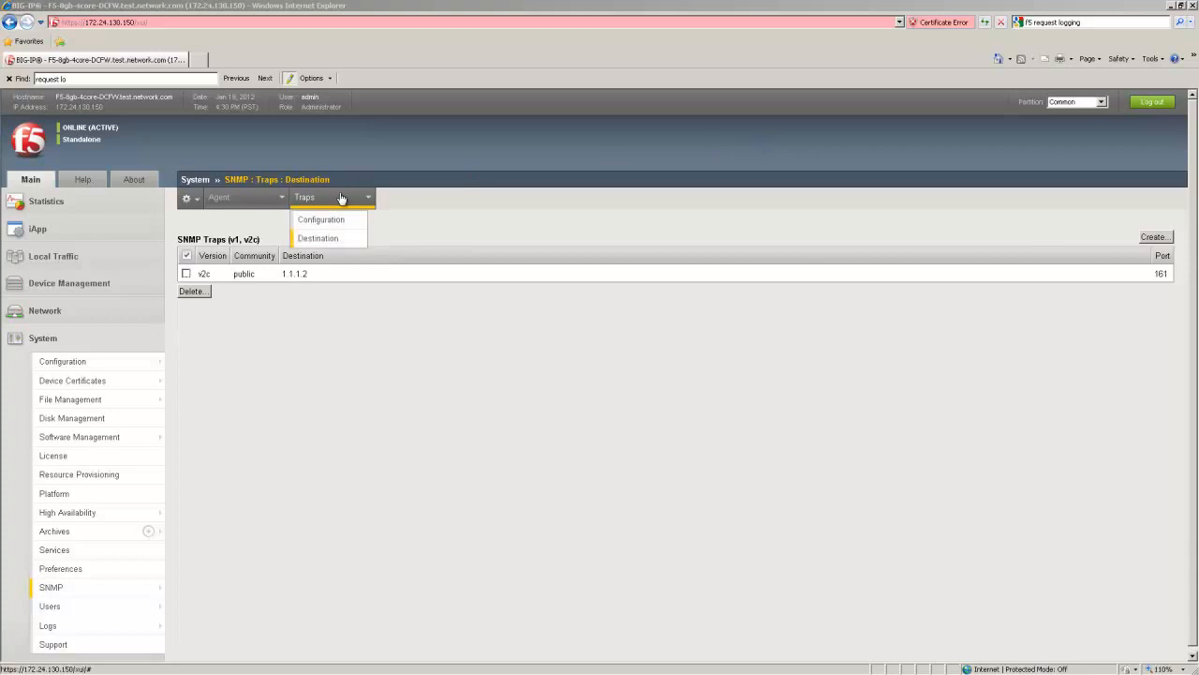
pyautogui.click(340, 219)
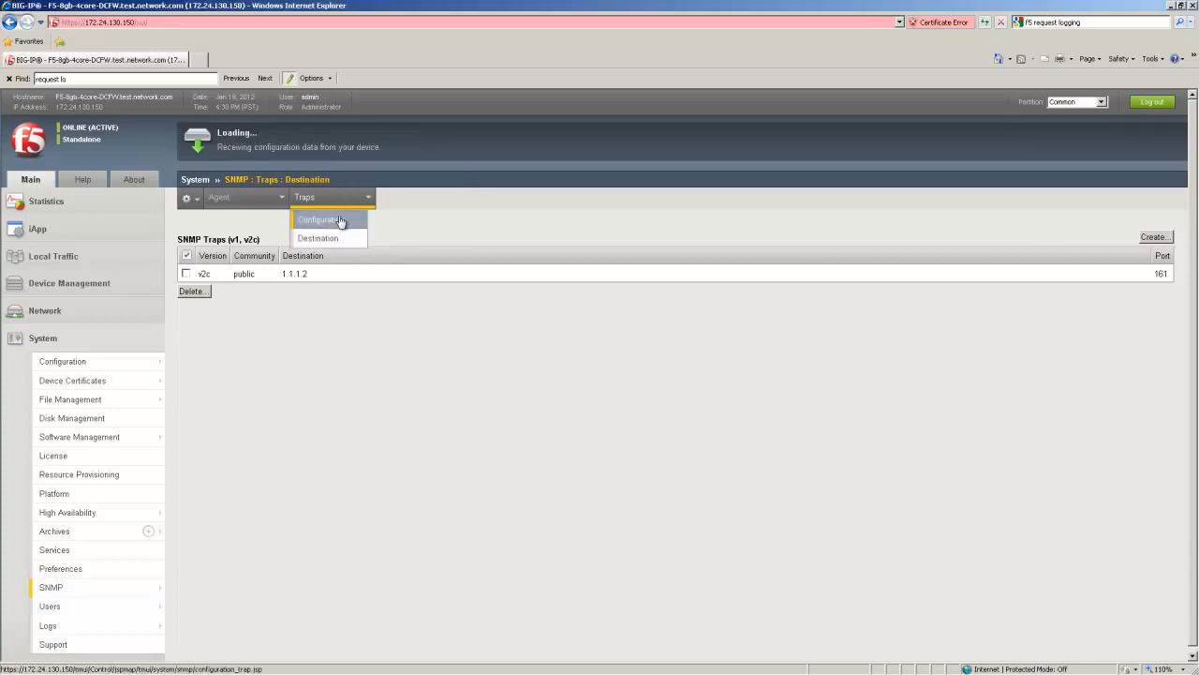
pyautogui.click(312, 274)
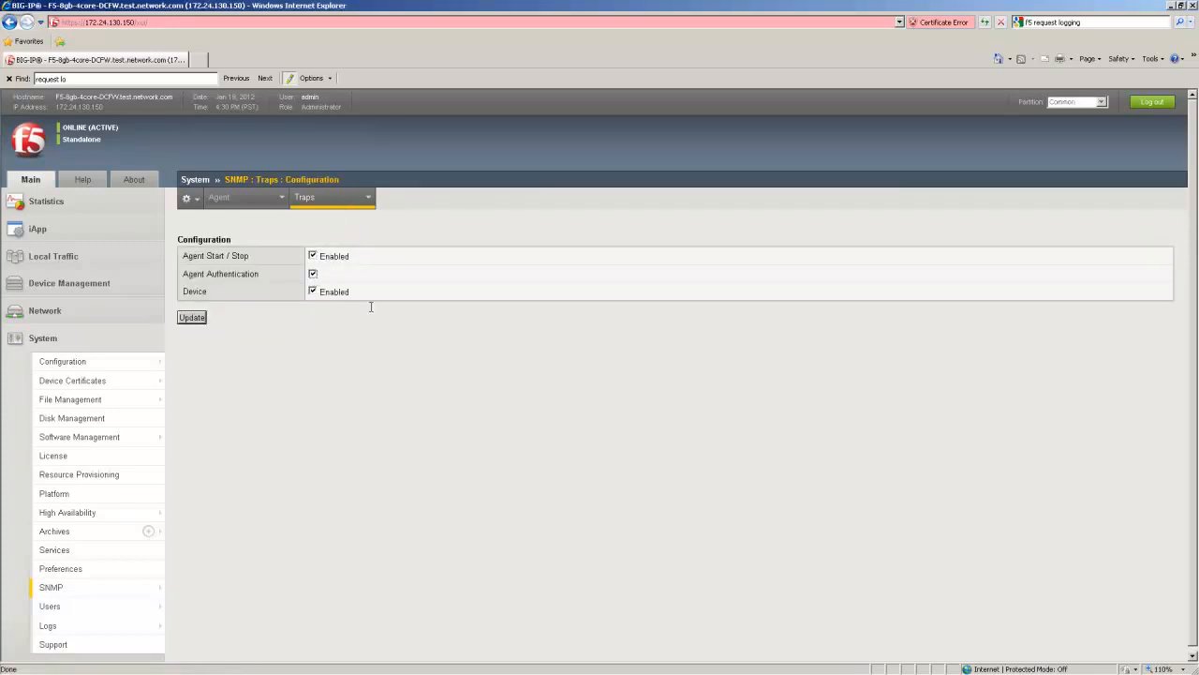
pyautogui.click(192, 317)
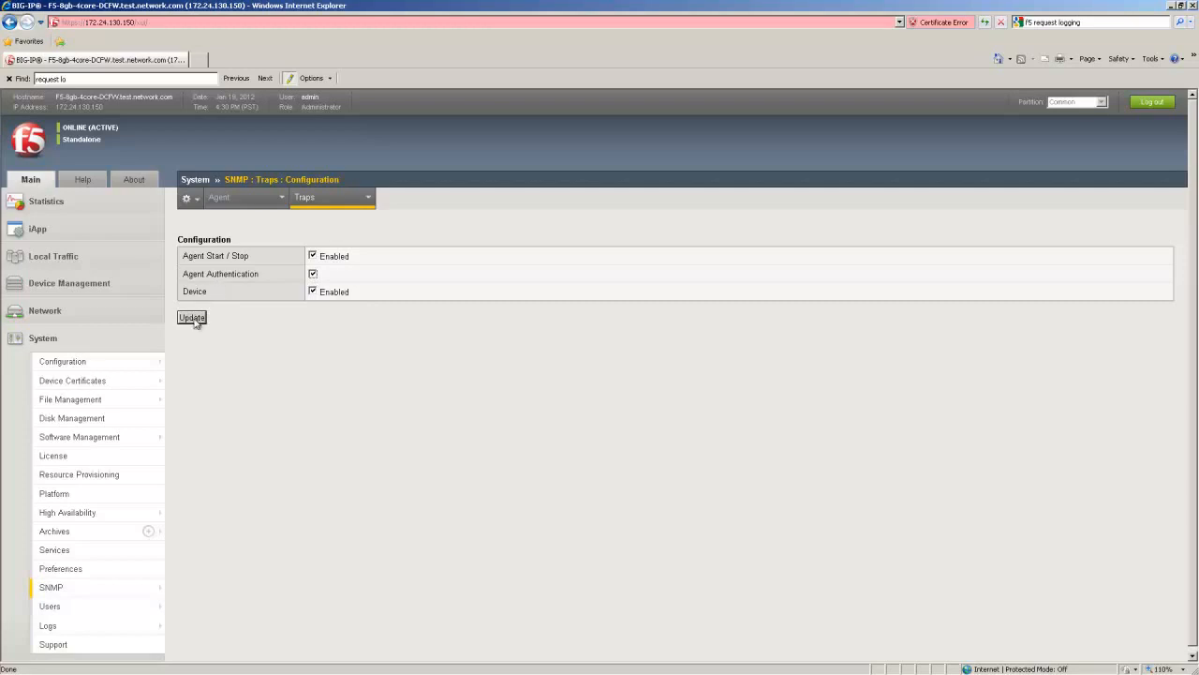